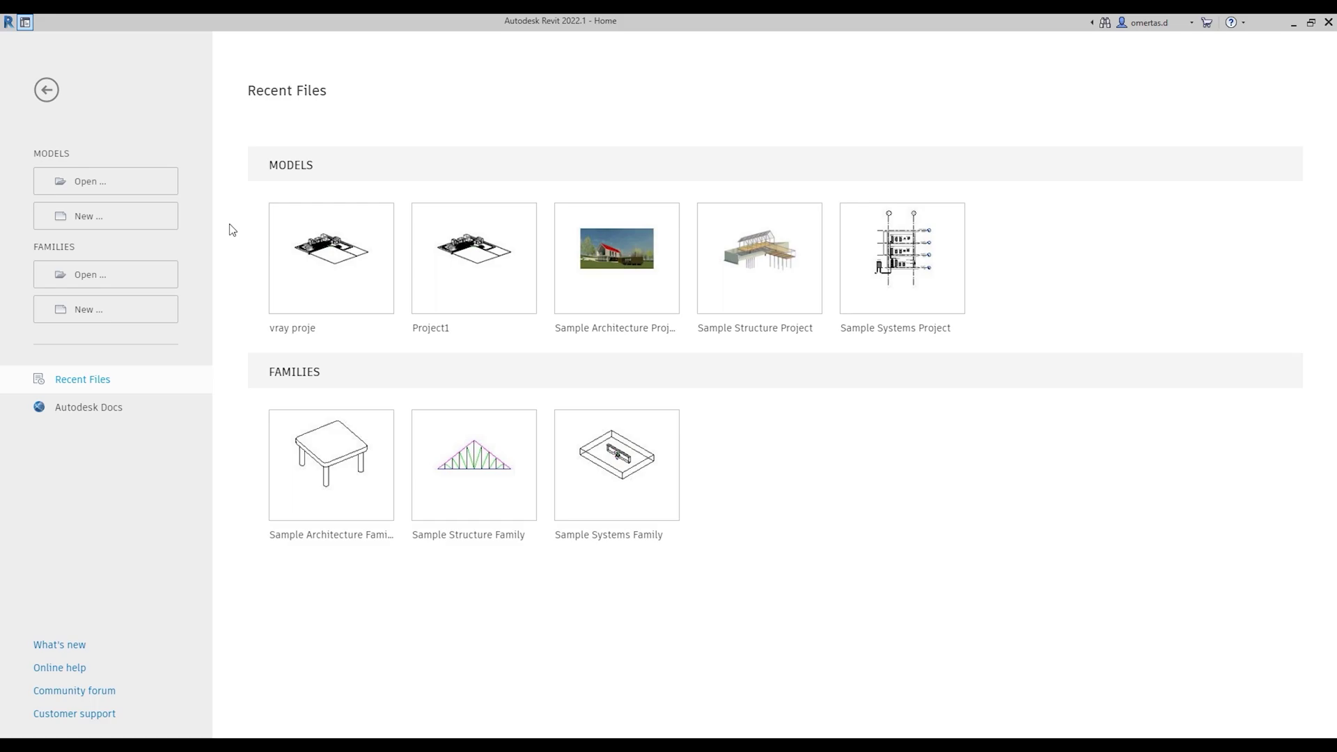
Step: Open vray proje.rvt and scroll the Project Browser to the SAHNE 1–9 3D views
left_click(139, 184)
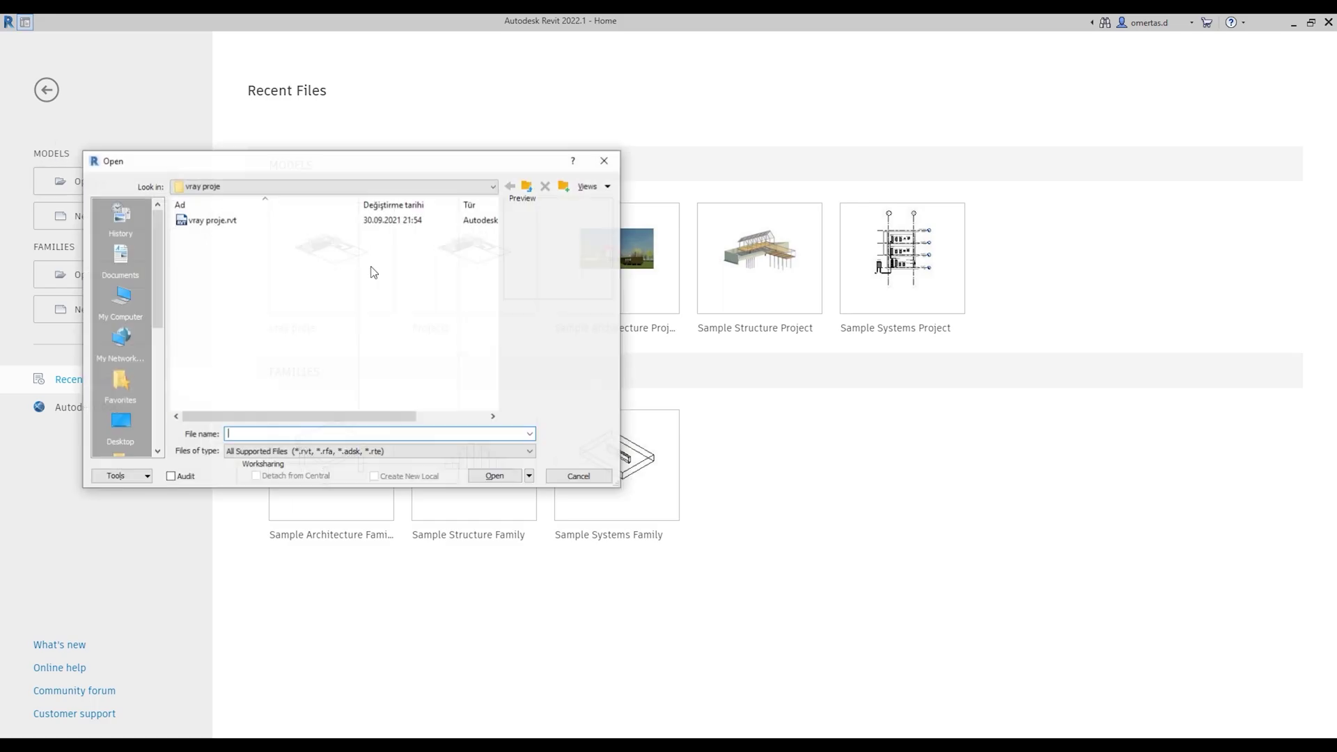
left_click(282, 221)
left_click(479, 476)
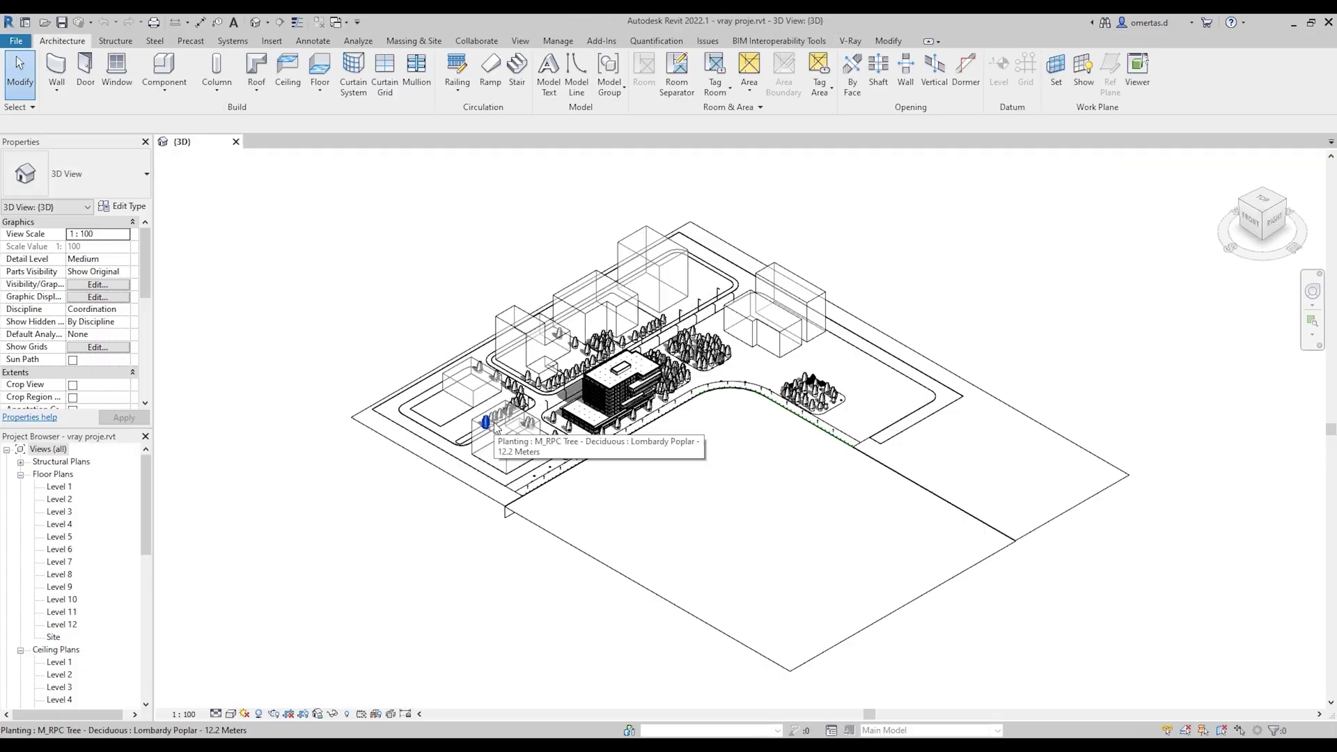
scroll(76, 613, "down", 1)
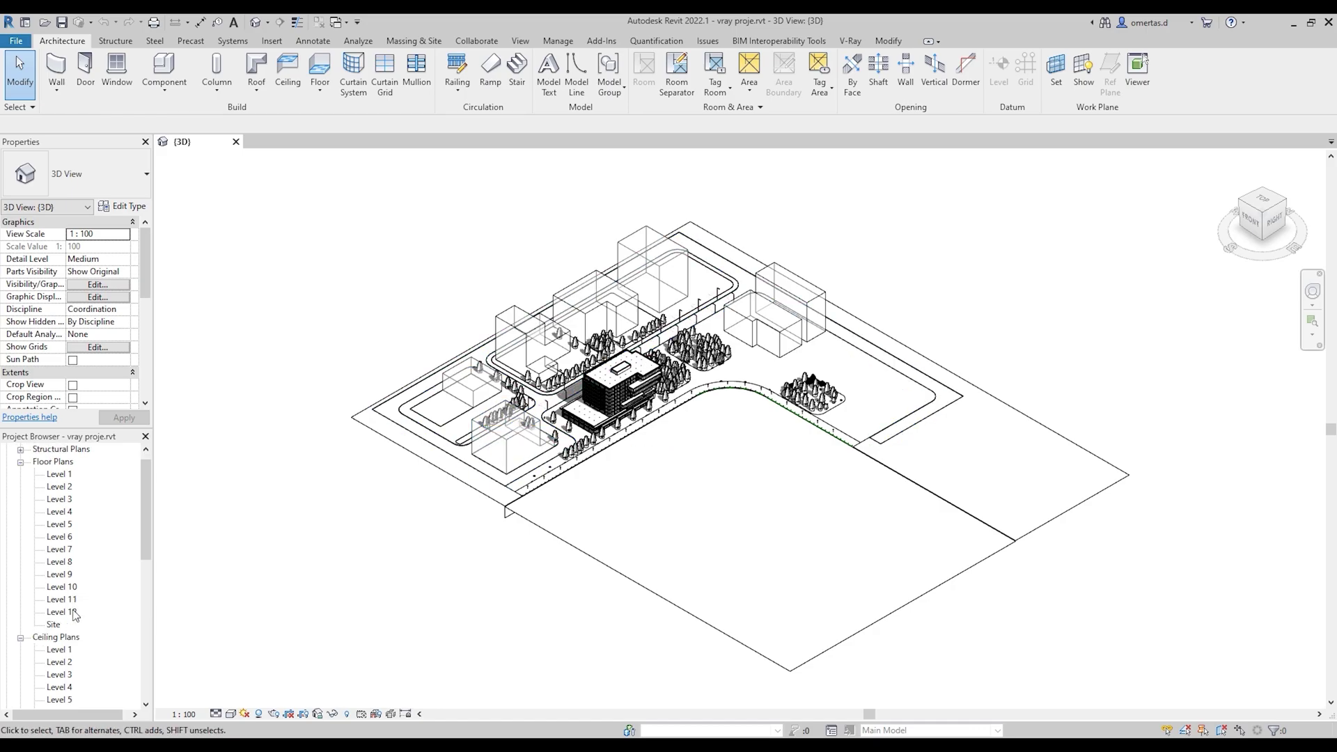
scroll(77, 613, "down", 1)
scroll(77, 611, "down", 2)
scroll(77, 611, "down", 2)
scroll(77, 612, "down", 1)
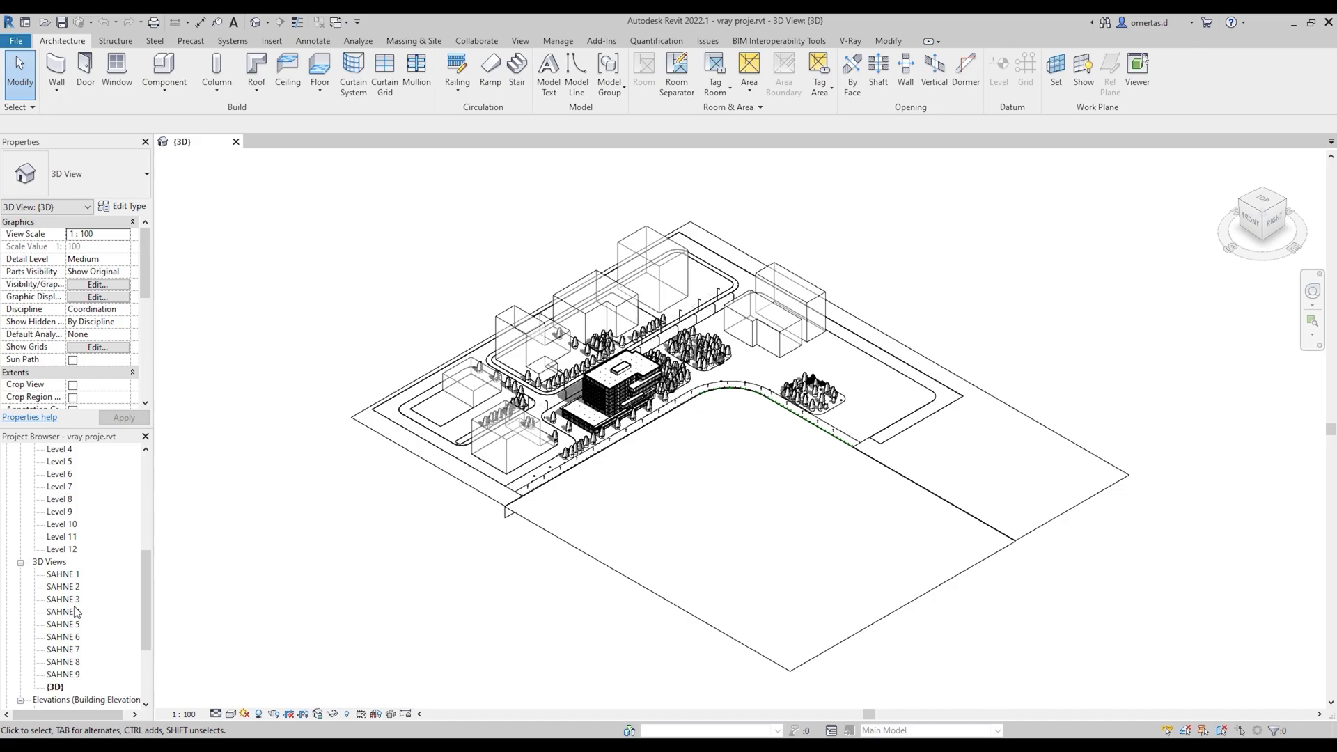
Step: Open the SAHNE 9 perspective view and show the V-Ray ribbon tab
left_click(69, 674)
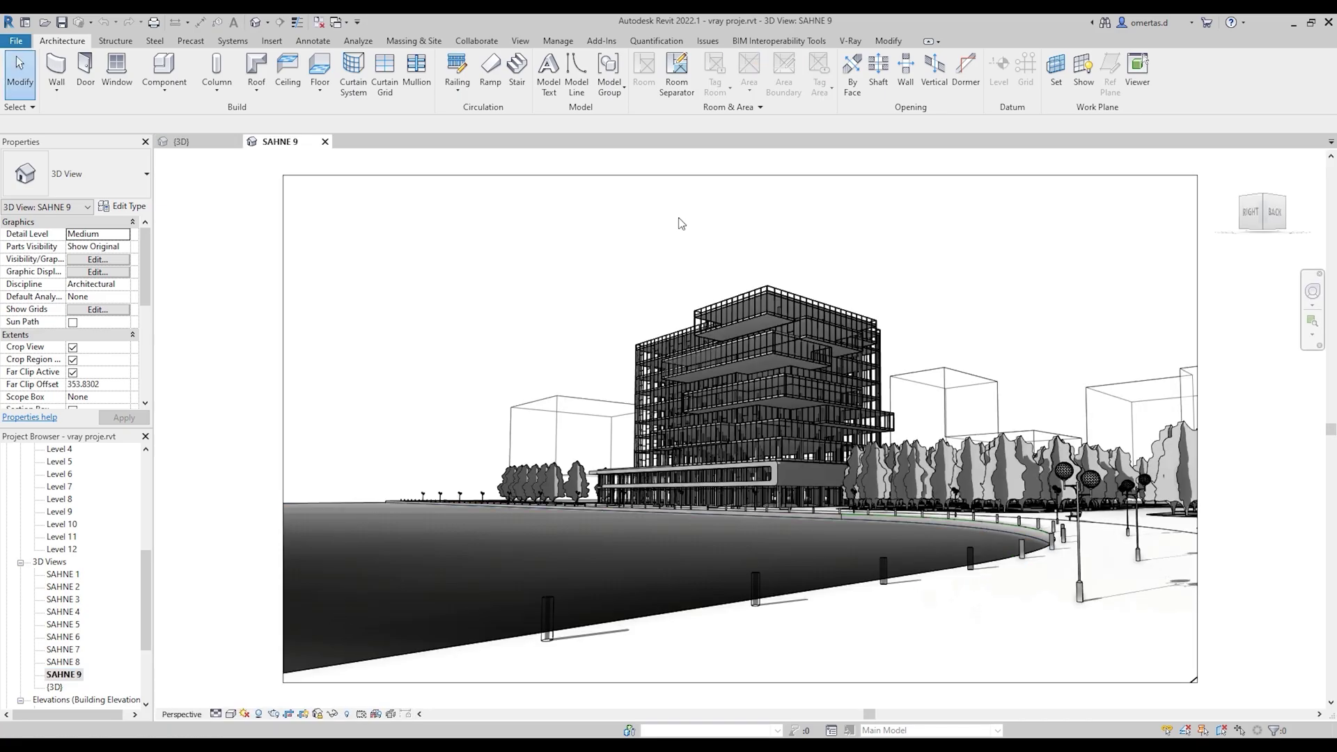
left_click(847, 42)
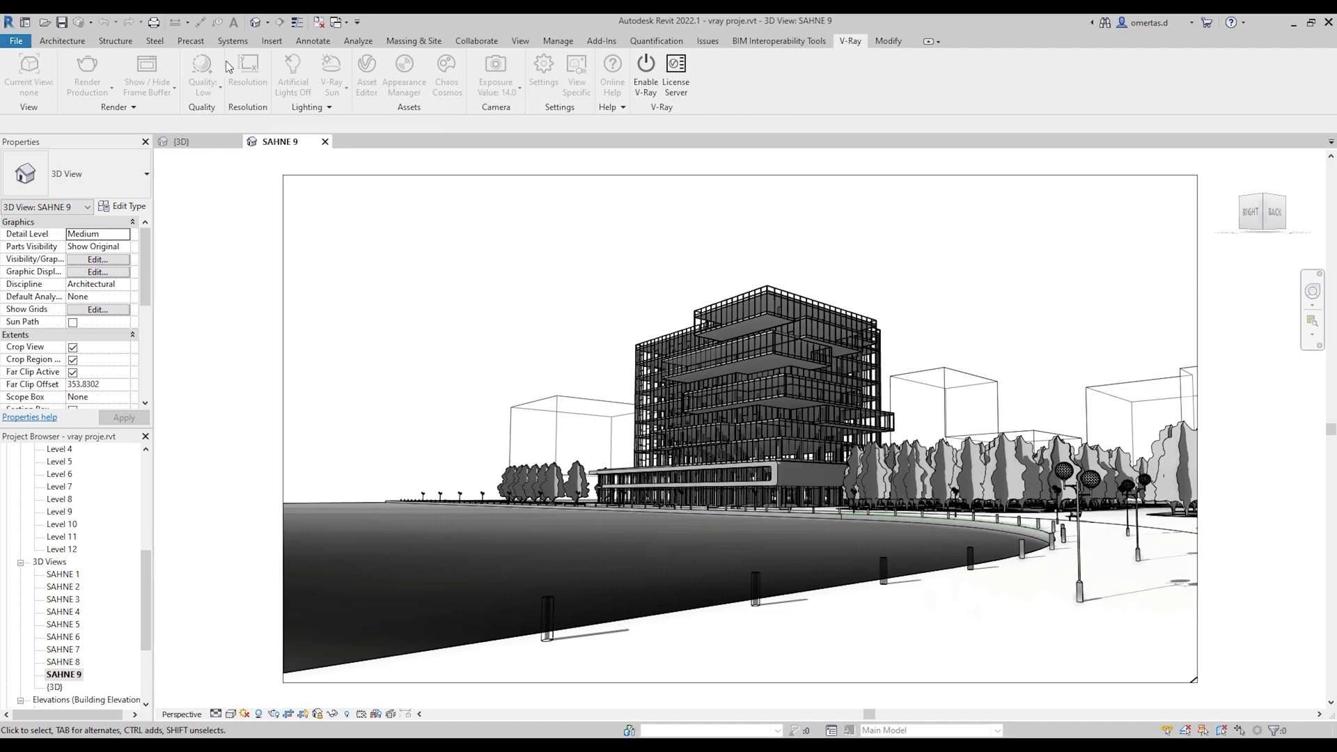
Step: Enable V-Ray for the vray proje project
left_click(653, 74)
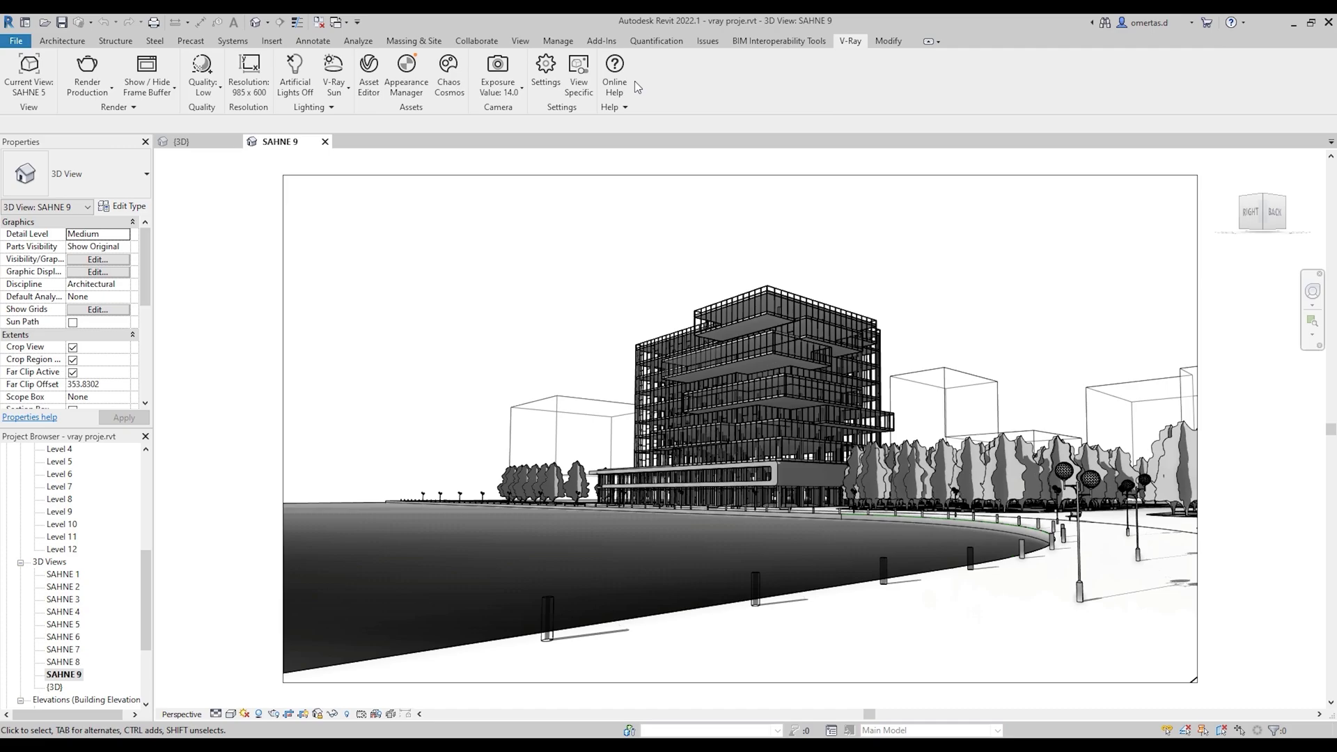
Step: Turn on Obtain License on start-up in the V-Ray Settings Licensing options
left_click(546, 68)
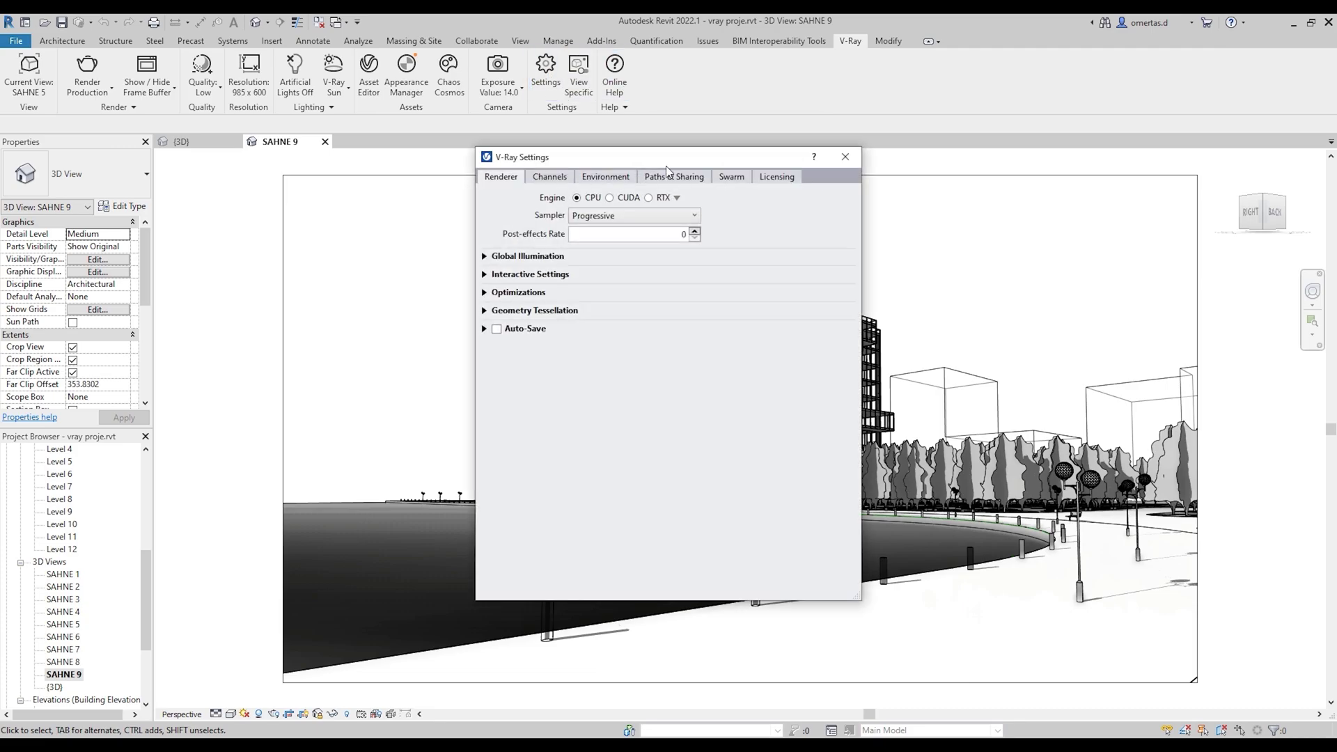
left_click(760, 178)
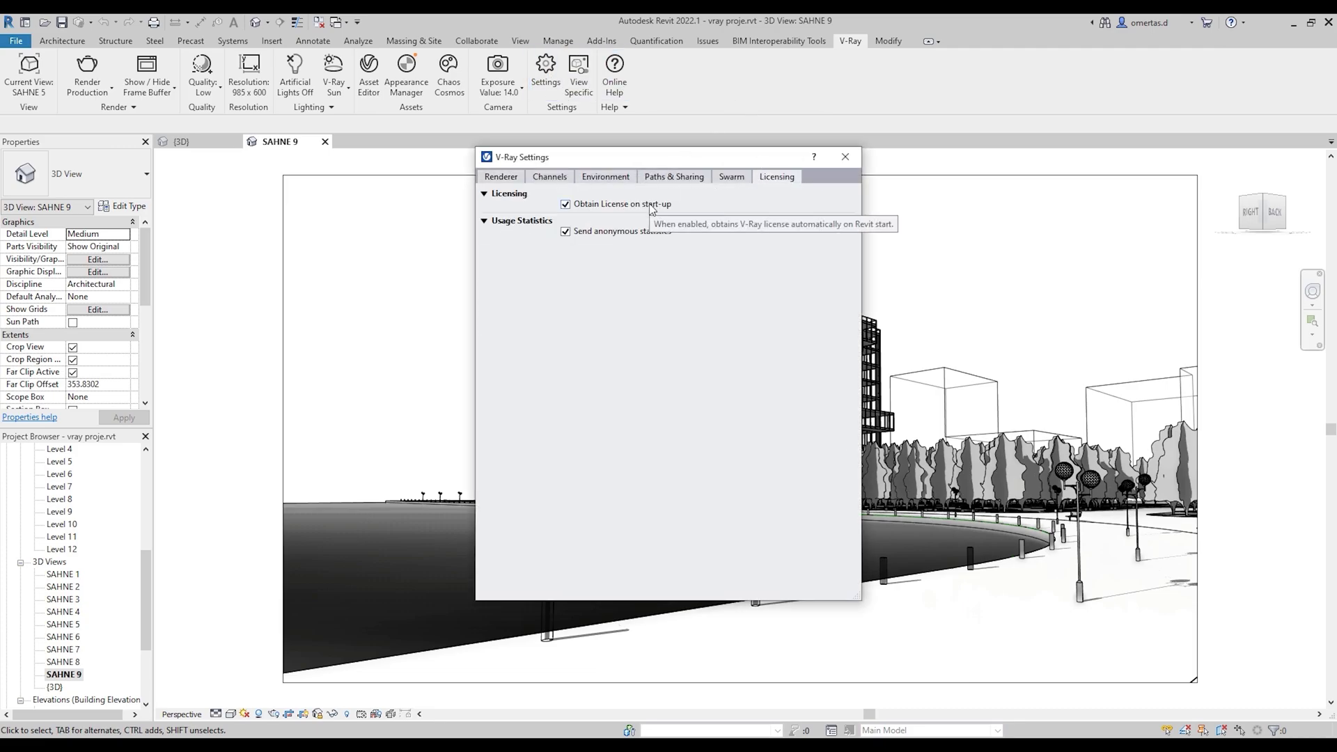
left_click(611, 204)
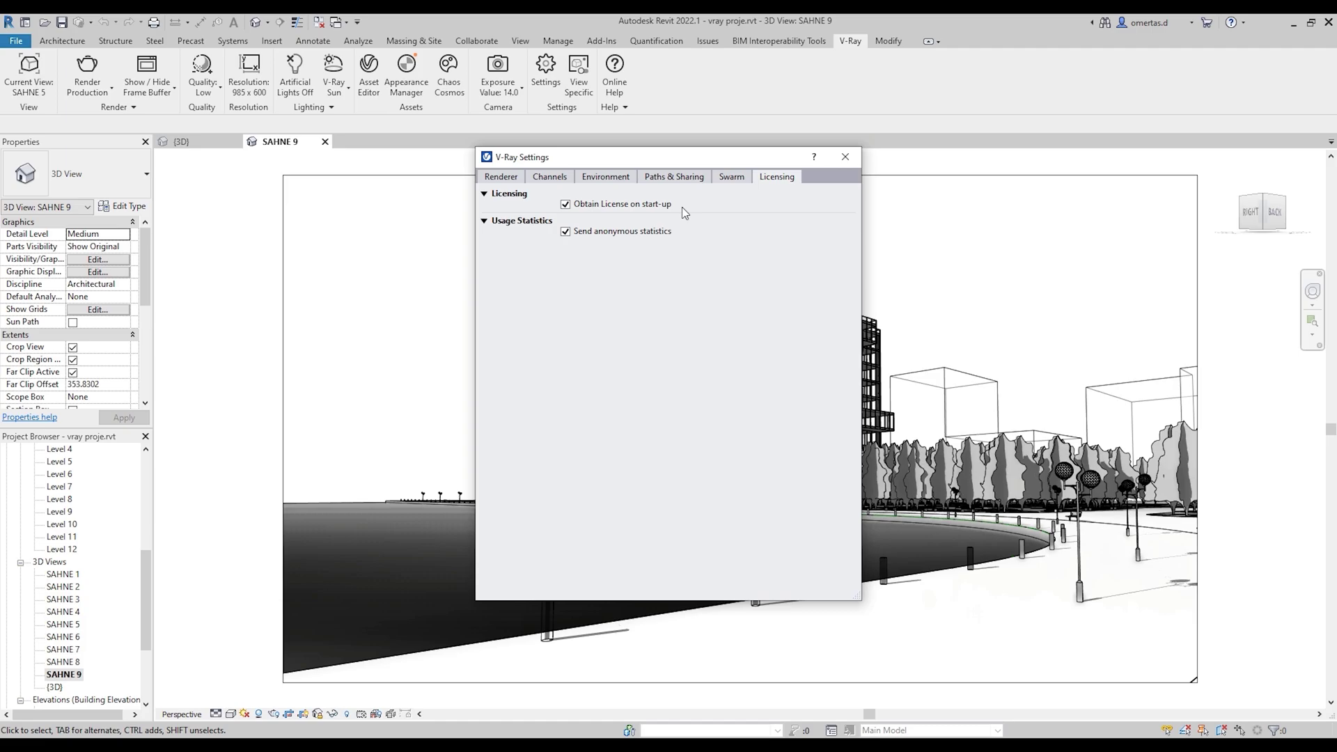
left_click(845, 156)
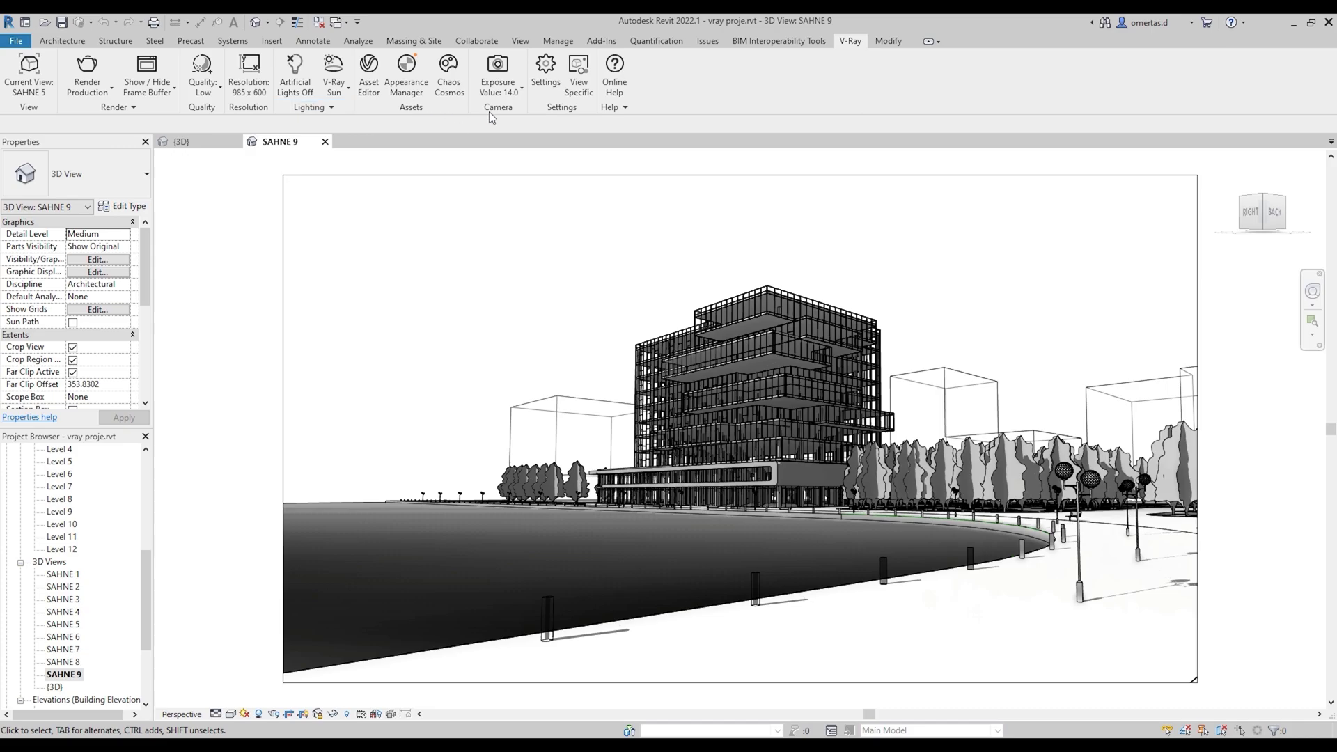
Step: Expand the render and lighting panels and make SAHNE 9 V-Ray's current render view
left_click(130, 106)
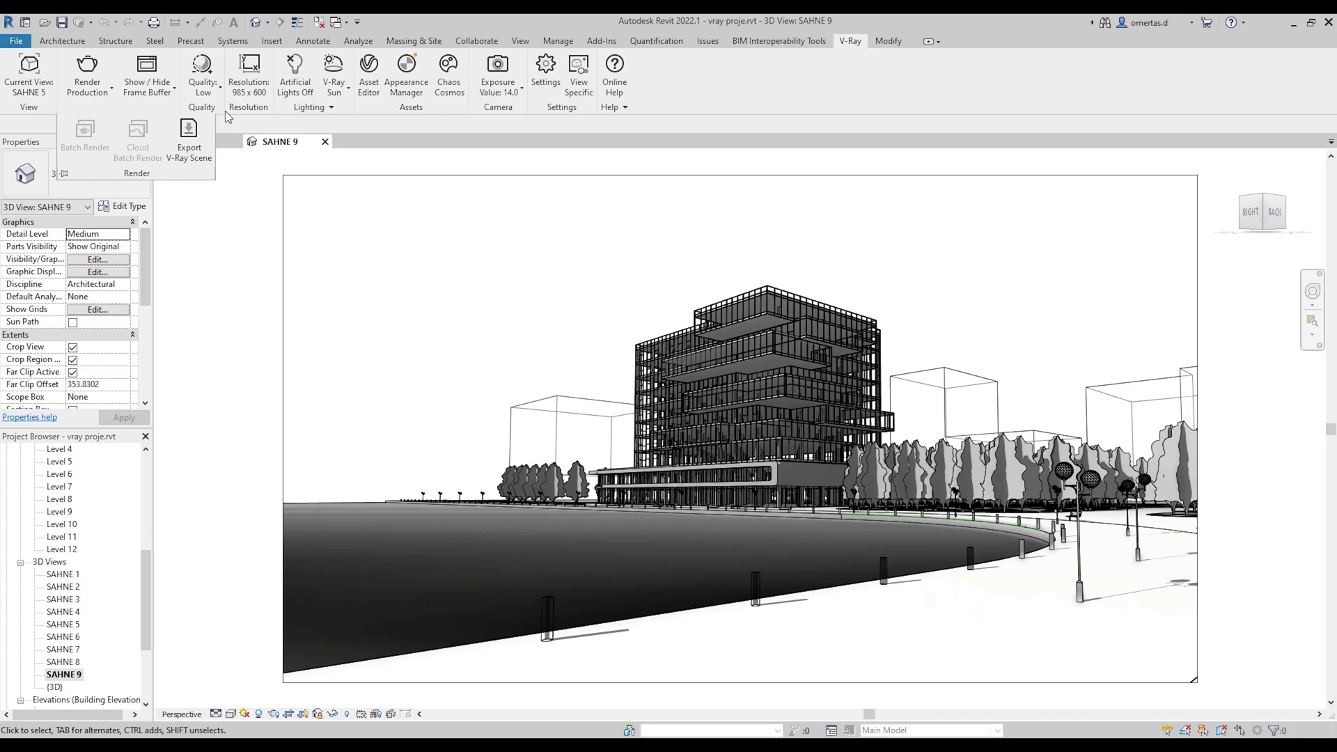
left_click(328, 108)
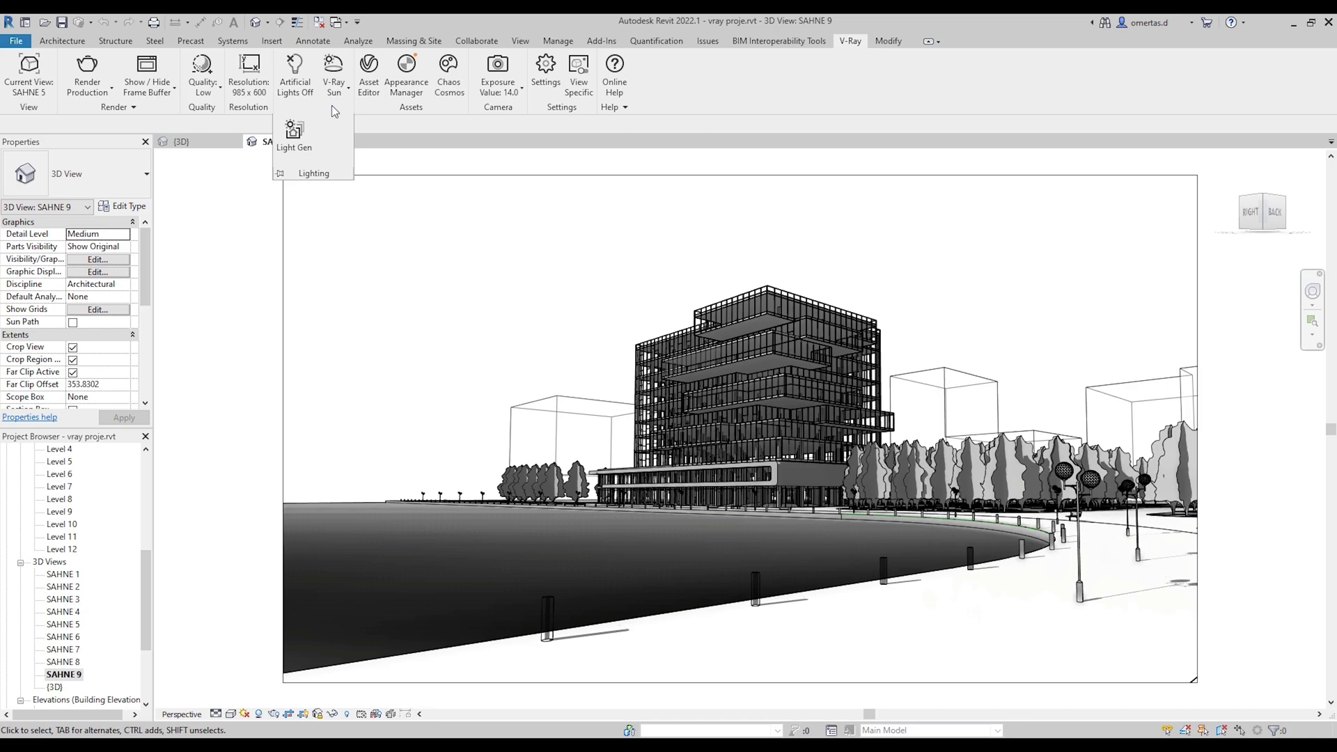
left_click(23, 73)
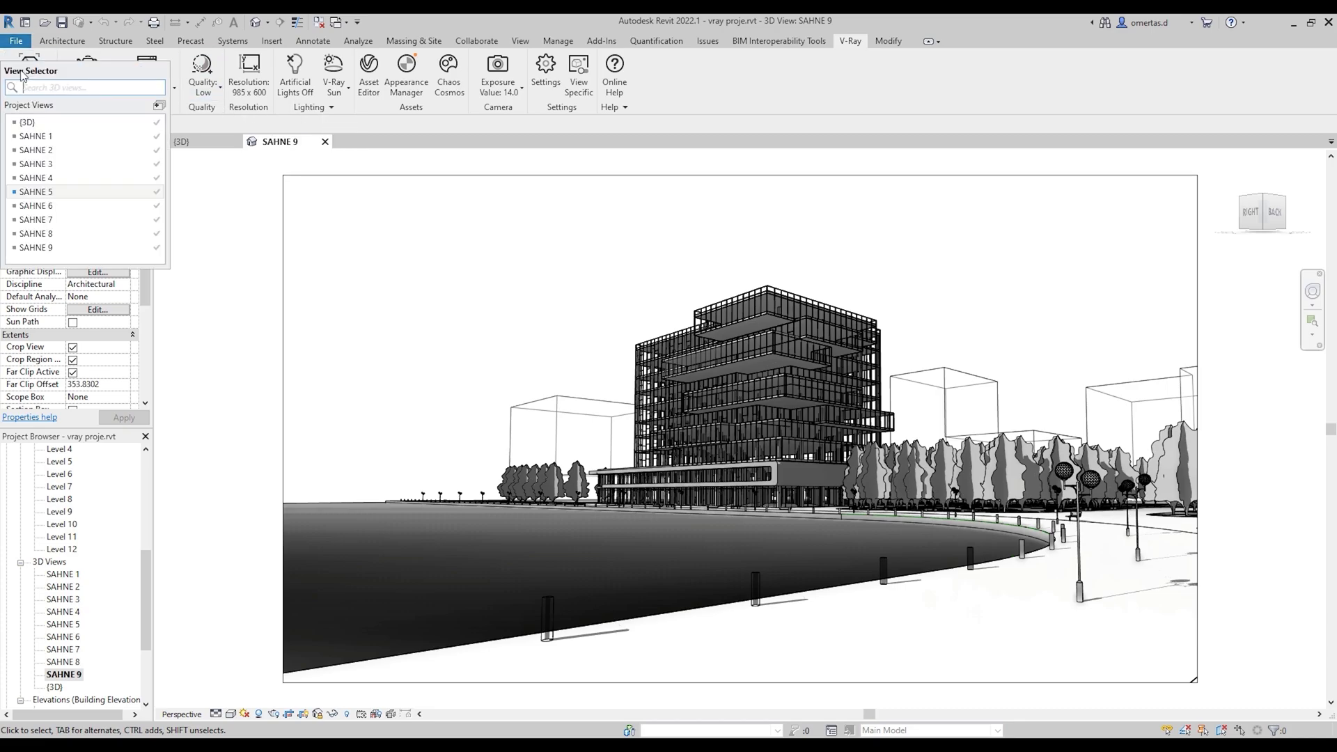
left_click(60, 245)
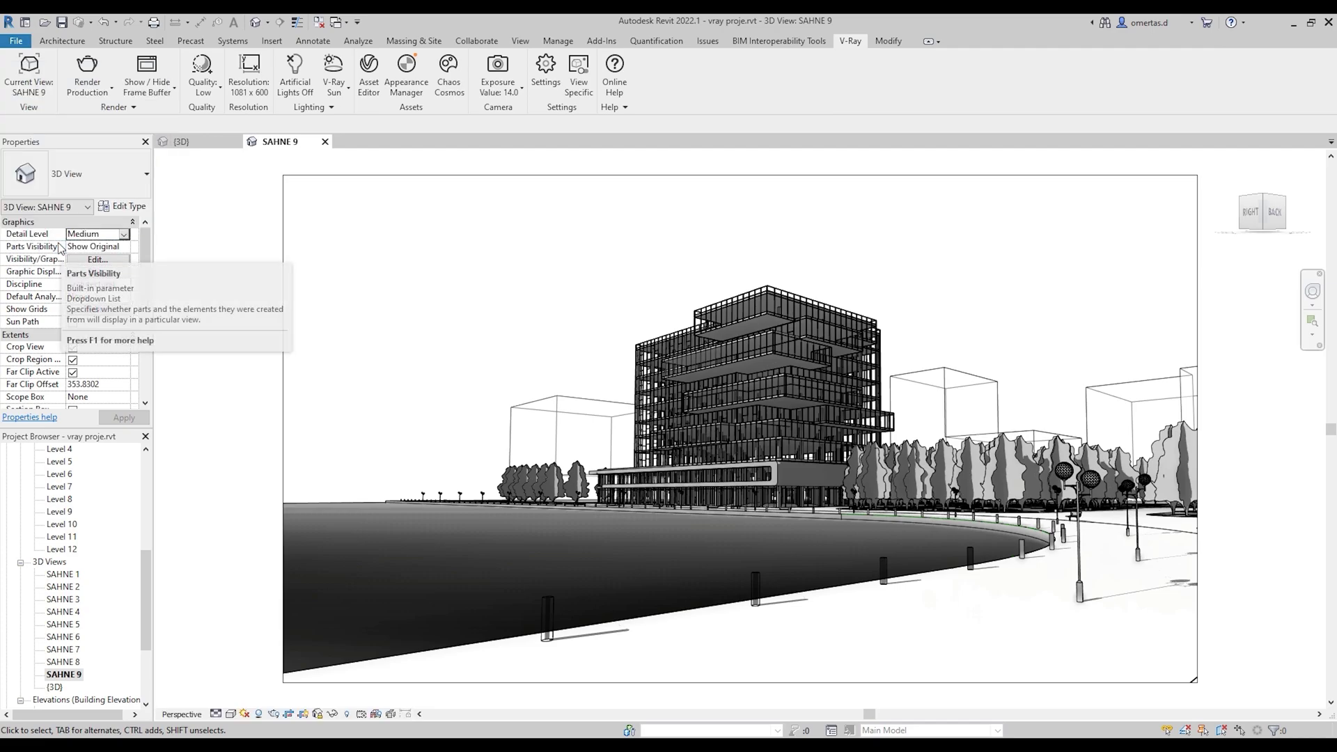
left_click(104, 110)
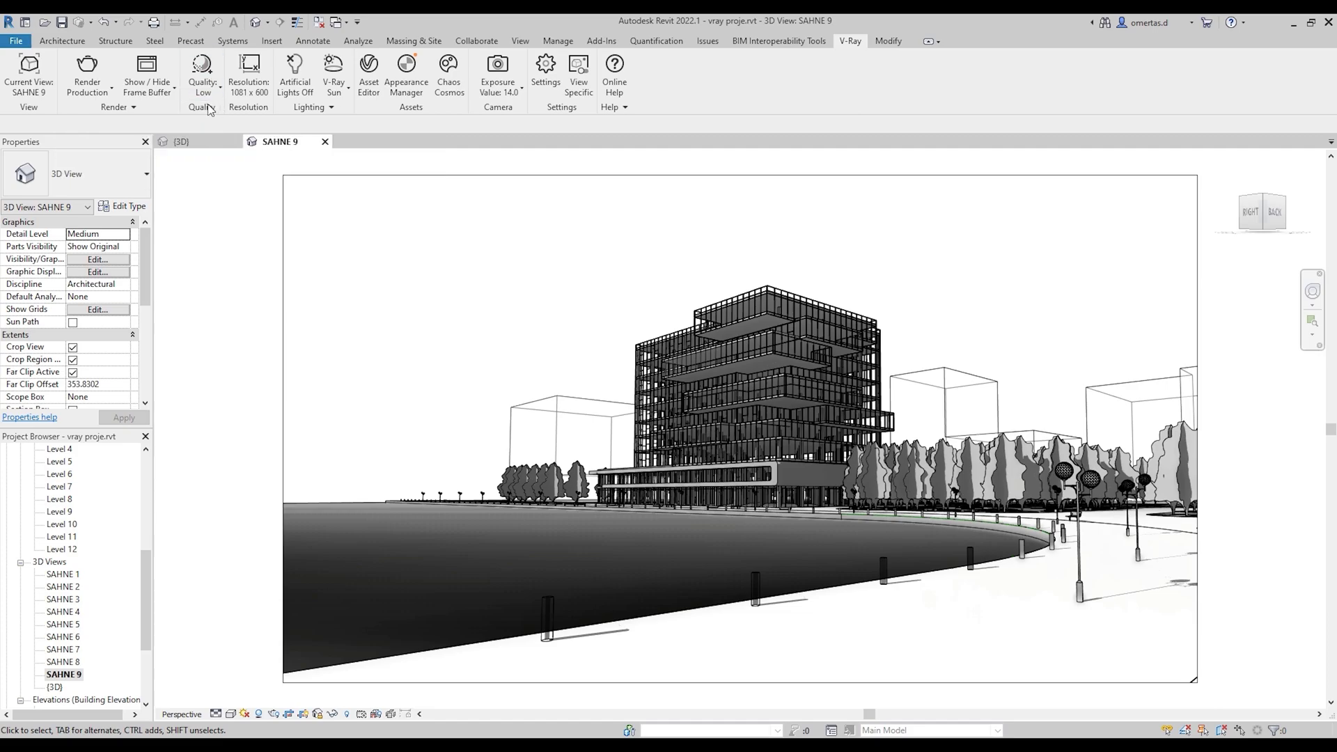
Step: Review the Quality presets keeping Low, then expand the Lighting and Help slide-out panels
left_click(203, 84)
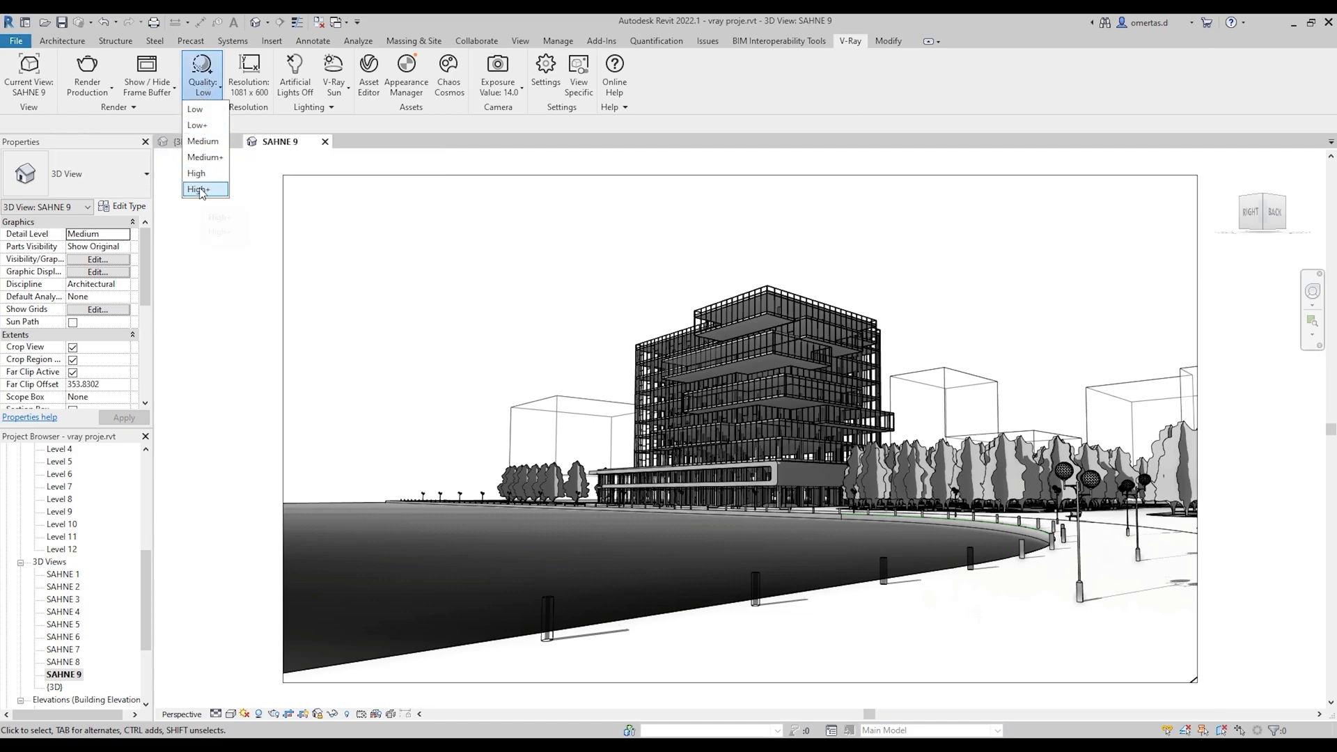
left_click(259, 115)
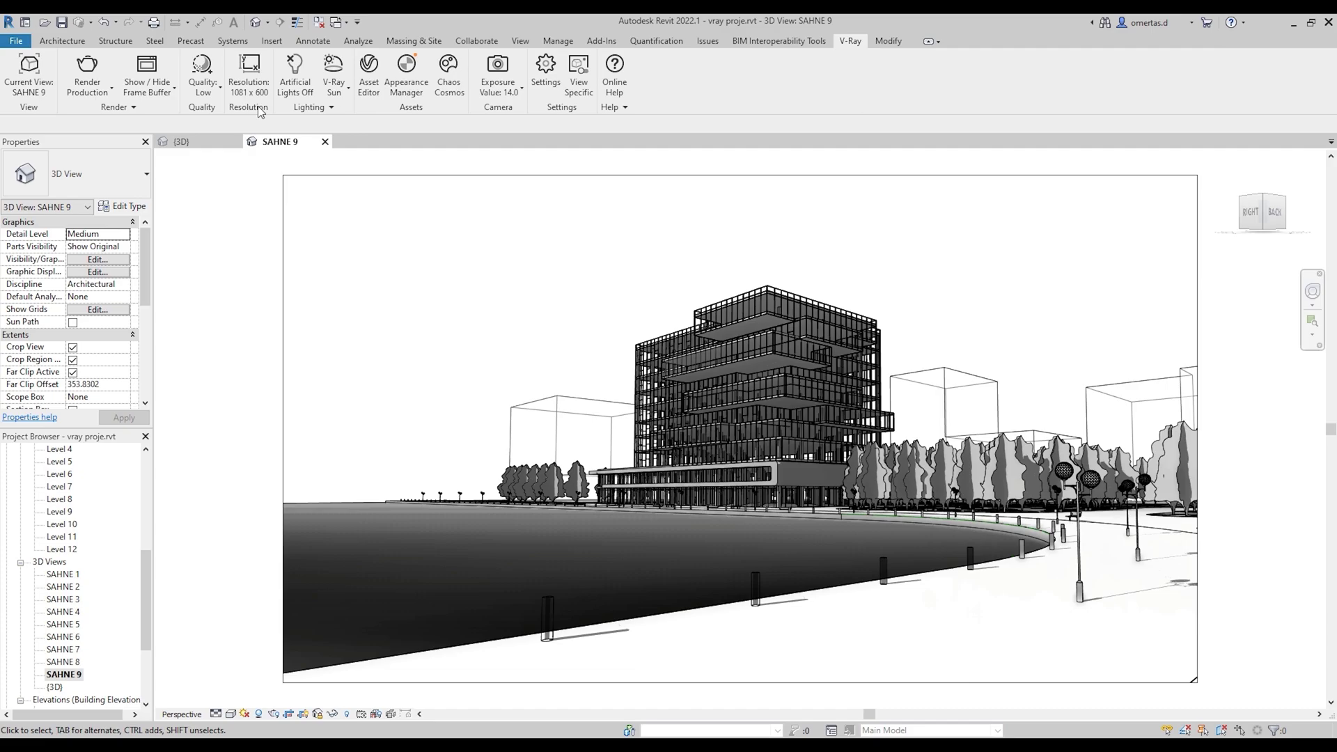
left_click(325, 108)
left_click(626, 108)
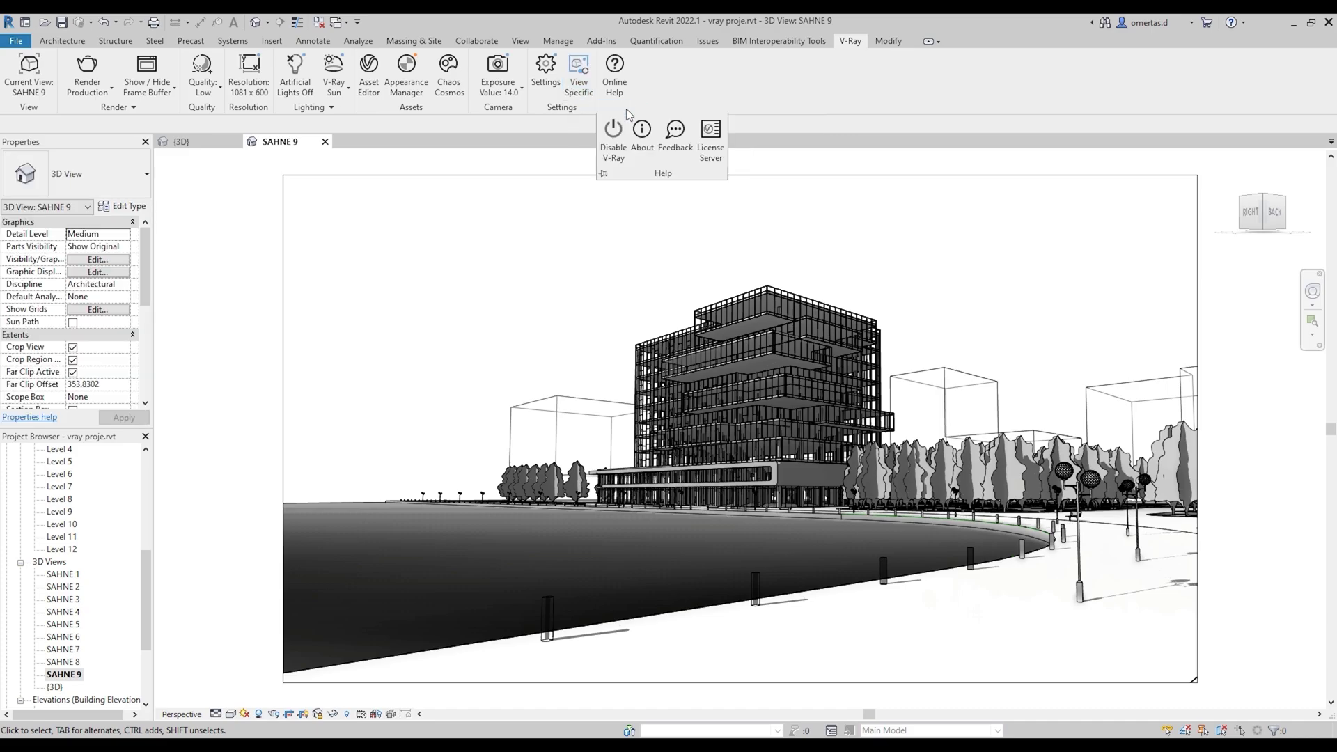